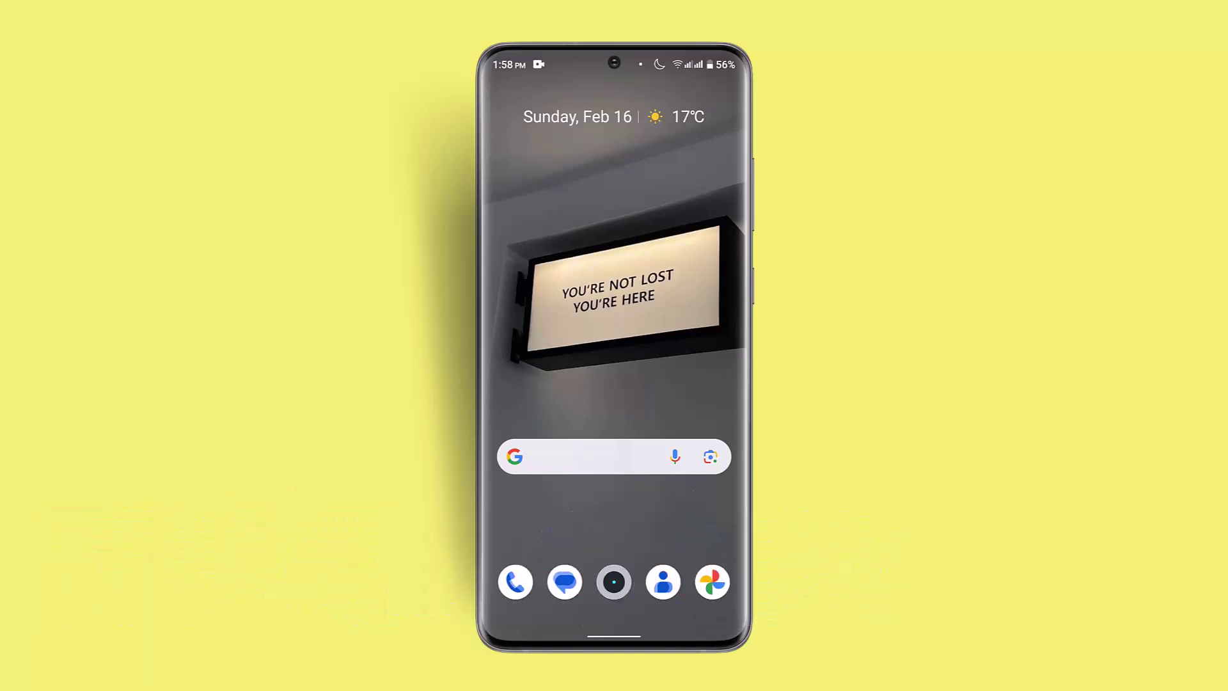
# - Search Google Play Store for 'wps office' and open the WPS Office app page
pyautogui.moveTo(614, 537); pyautogui.dragTo(614, 192)
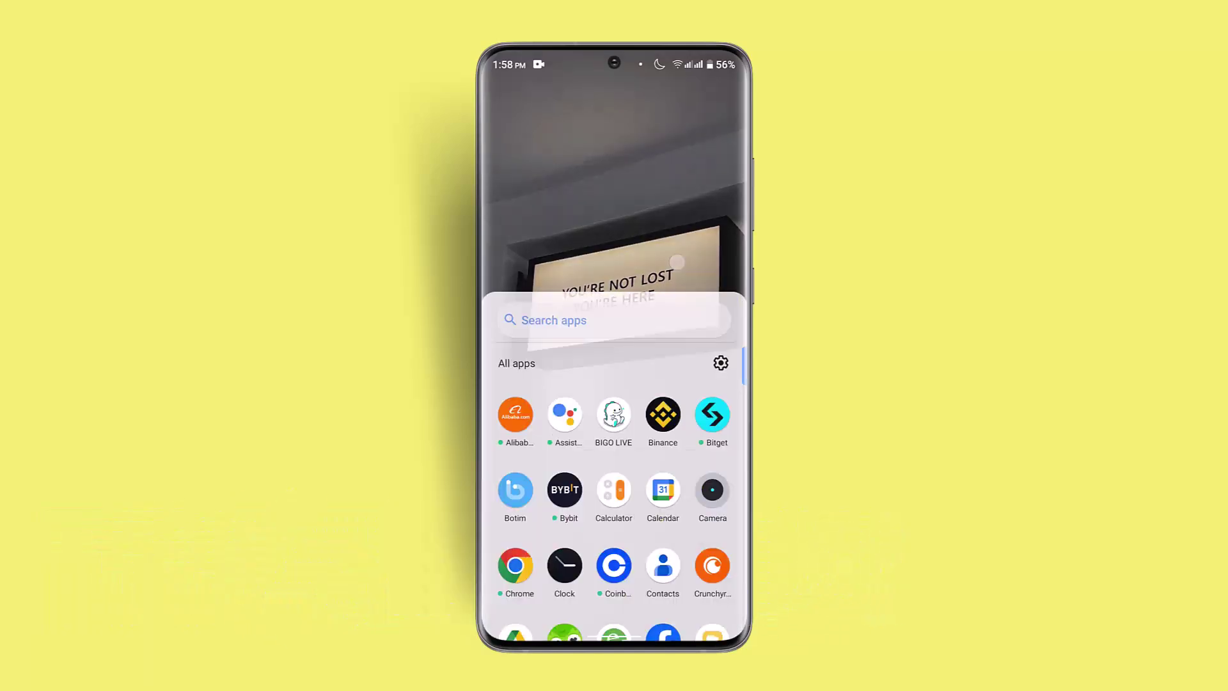
pyautogui.write('p')
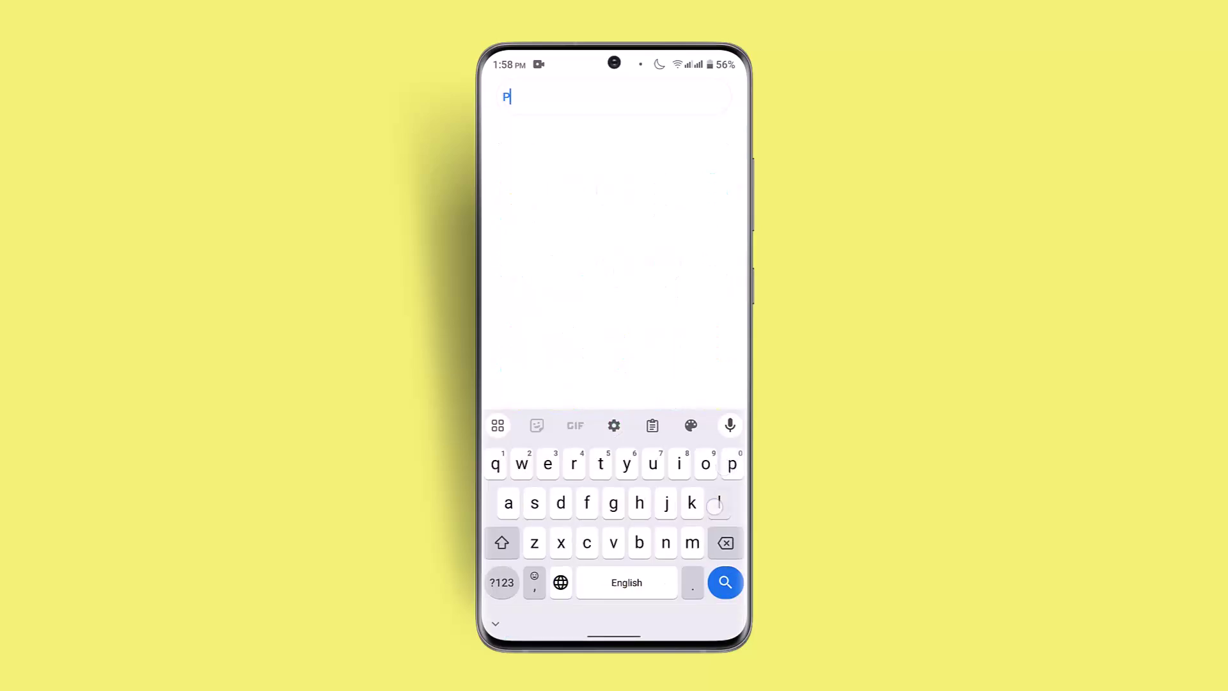
pyautogui.click(512, 151)
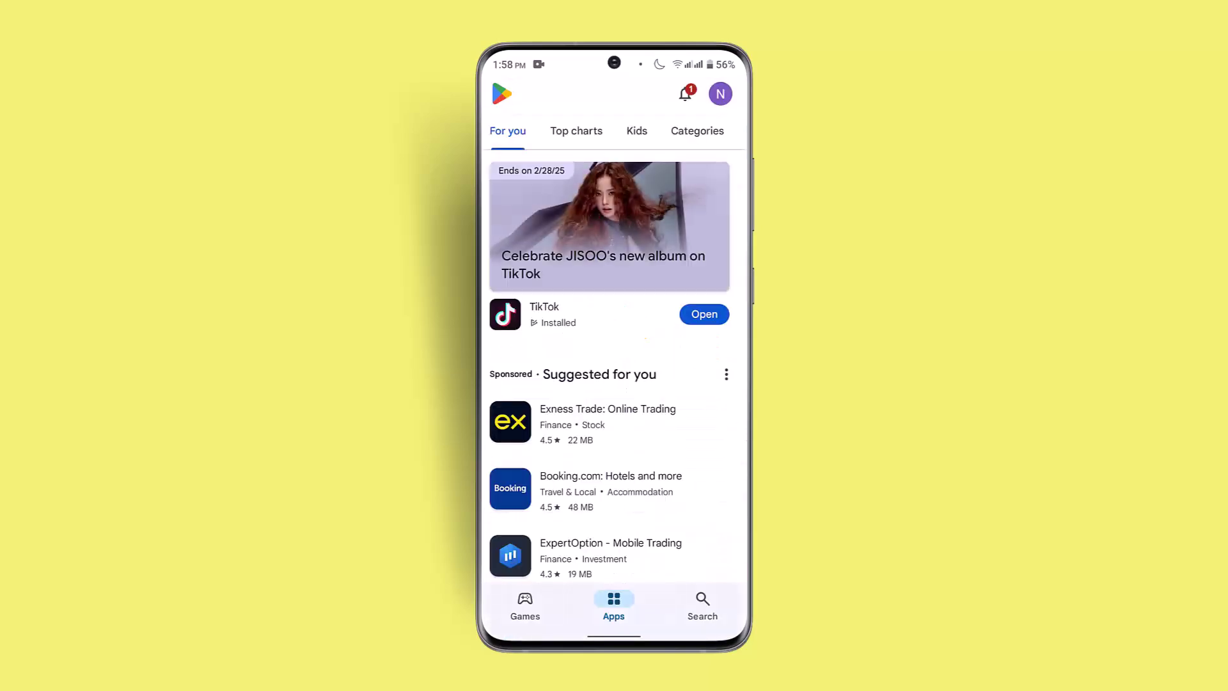
pyautogui.click(702, 605)
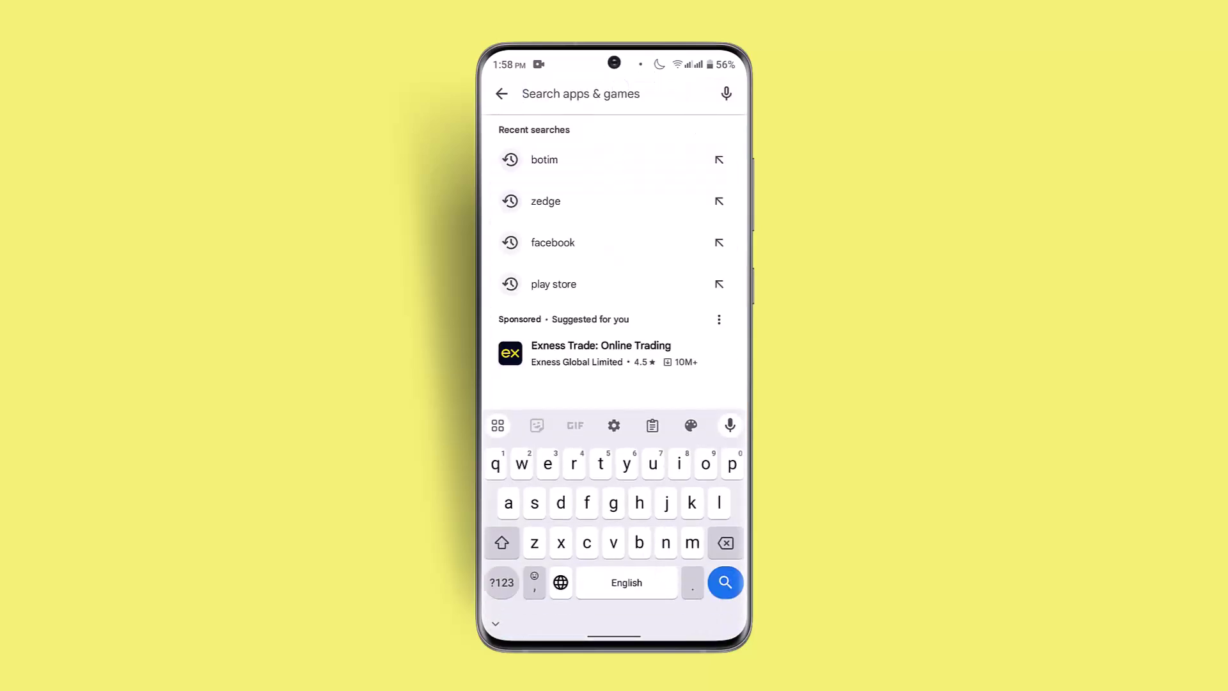
pyautogui.write('wps')
pyautogui.click(555, 136)
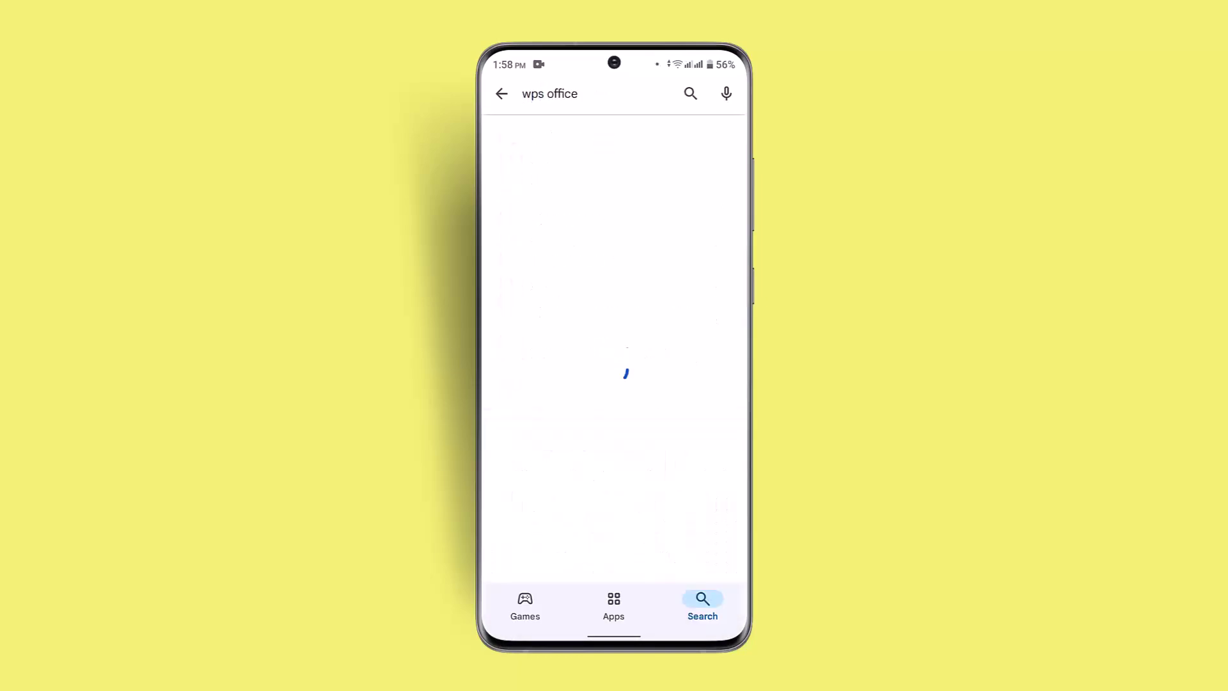
pyautogui.click(595, 343)
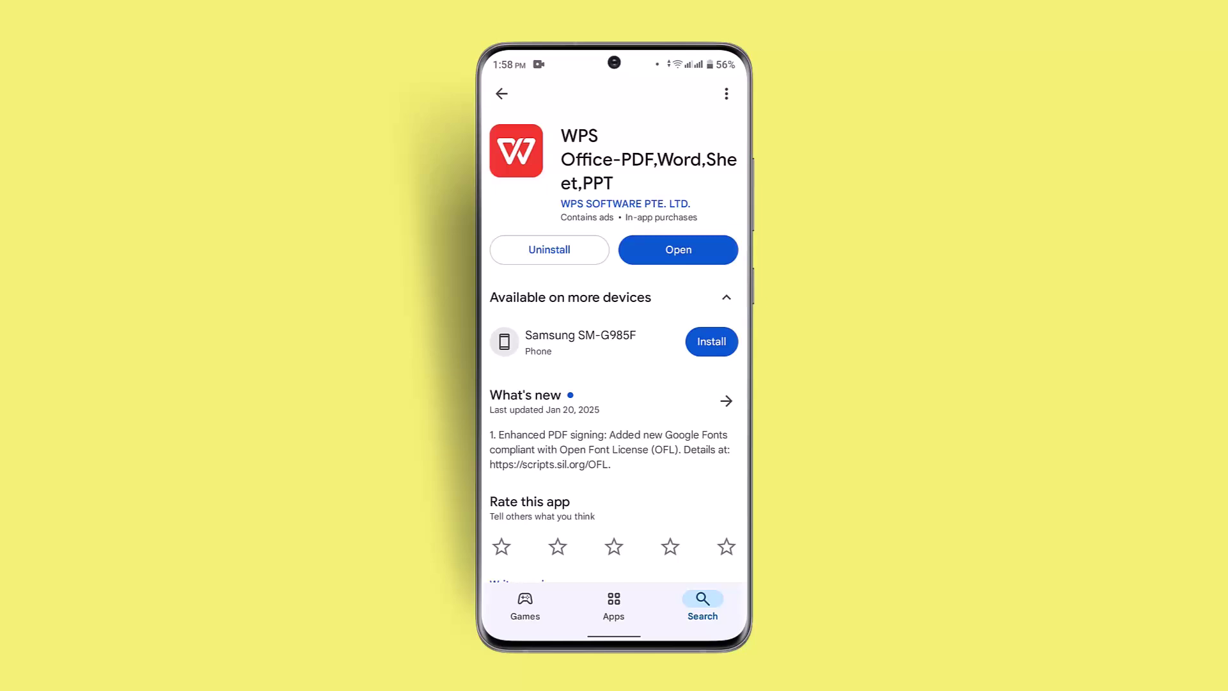
# - Launch WPS Office from Play Store and close the WPS Pro membership offer
pyautogui.click(698, 248)
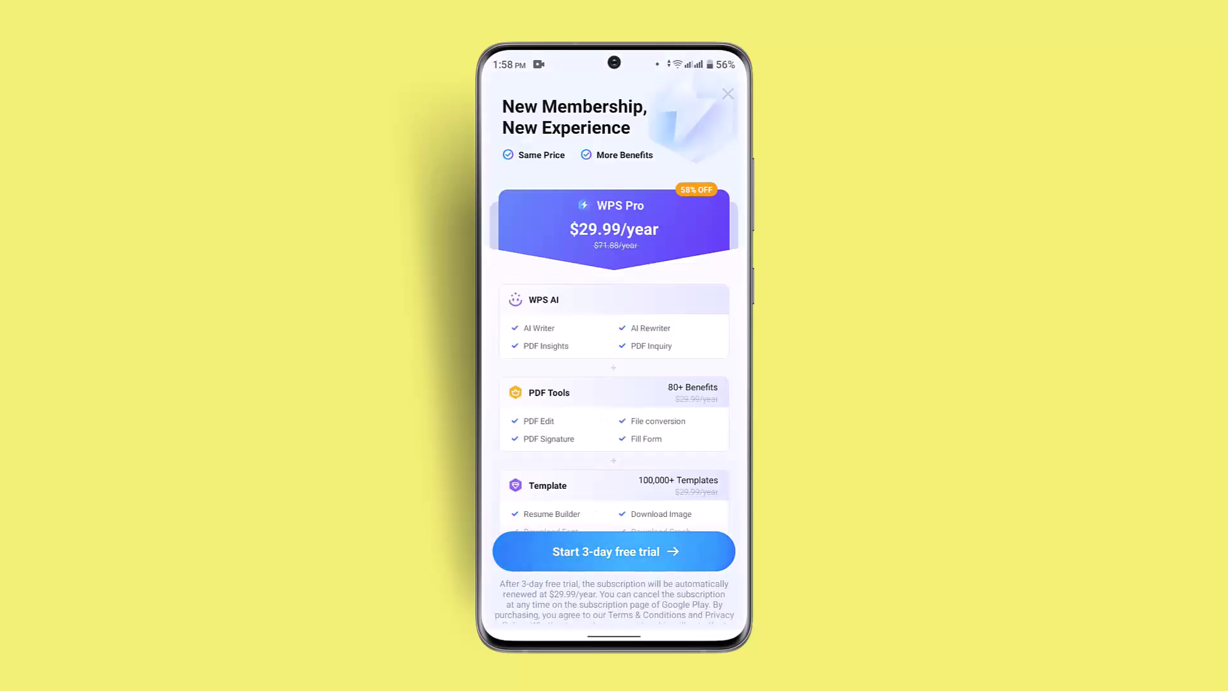
pyautogui.click(730, 97)
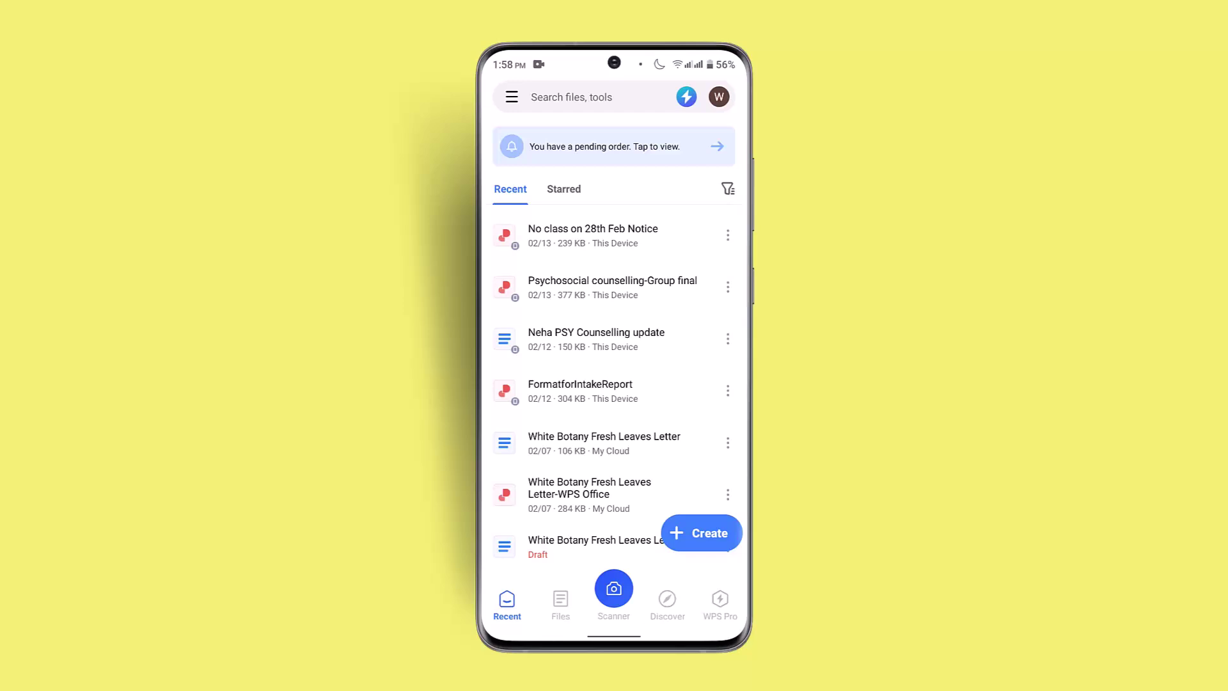
# - Open the WPS Office Scanner and allow camera access in the permission request
pyautogui.click(615, 588)
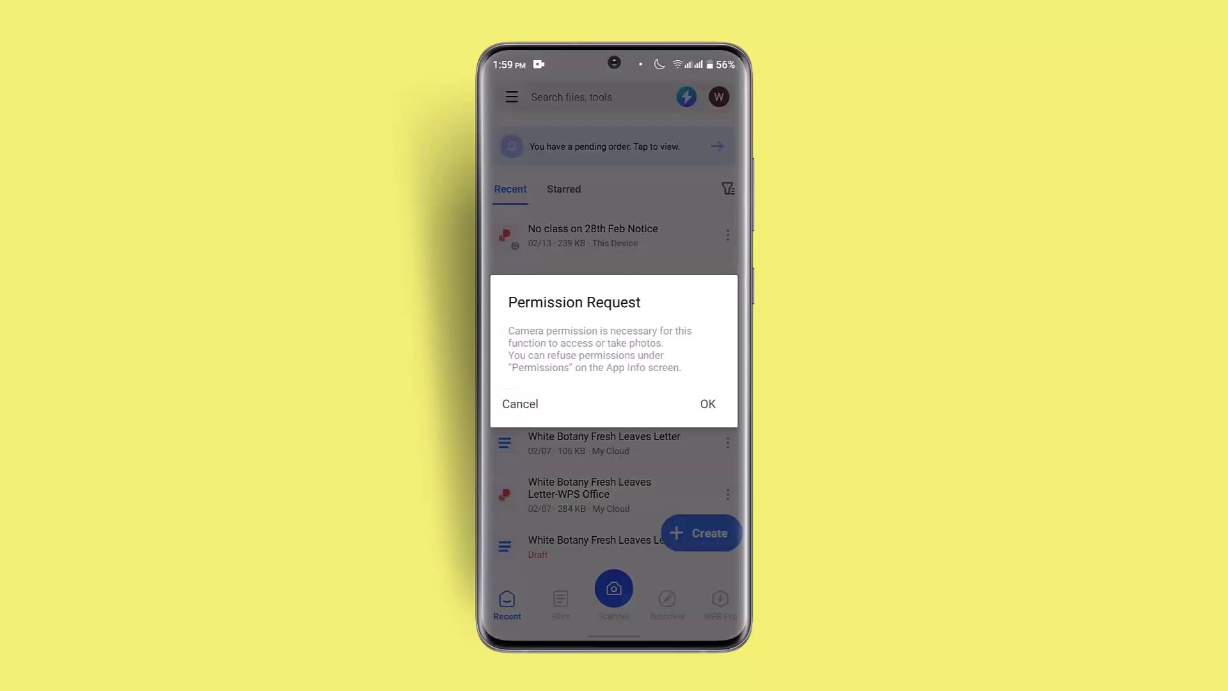
pyautogui.click(715, 403)
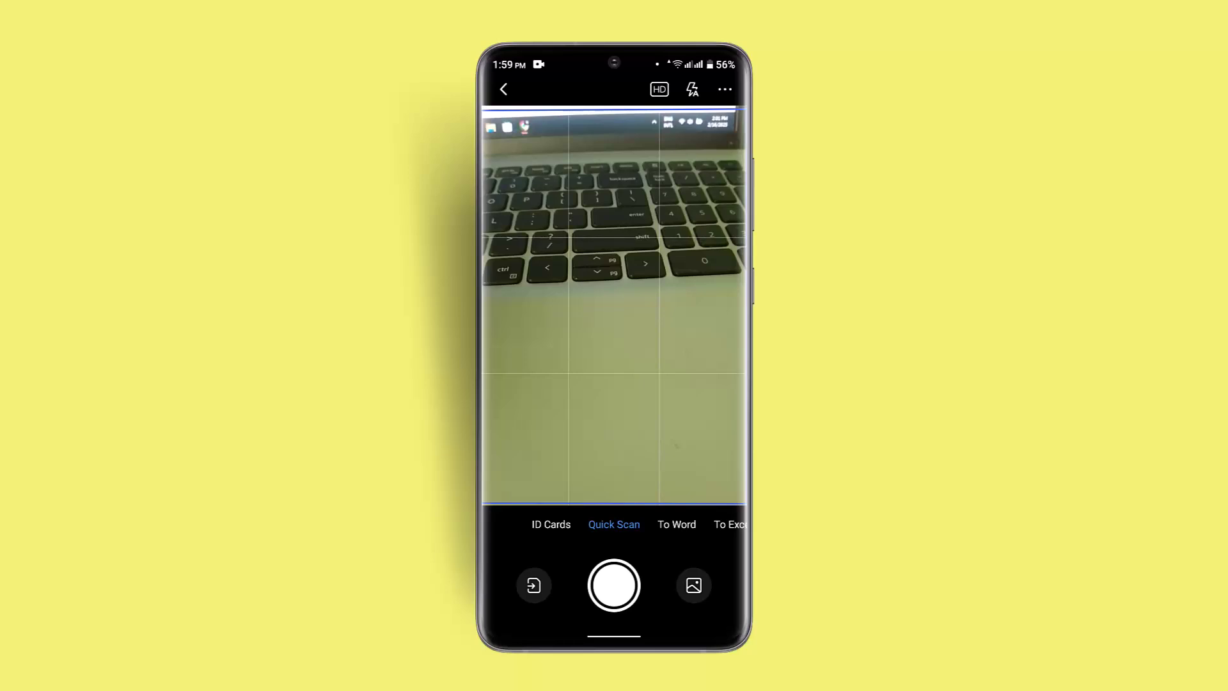
# - Capture one page, skip annotation, and save the processed scan to the Scan Library
pyautogui.click(614, 585)
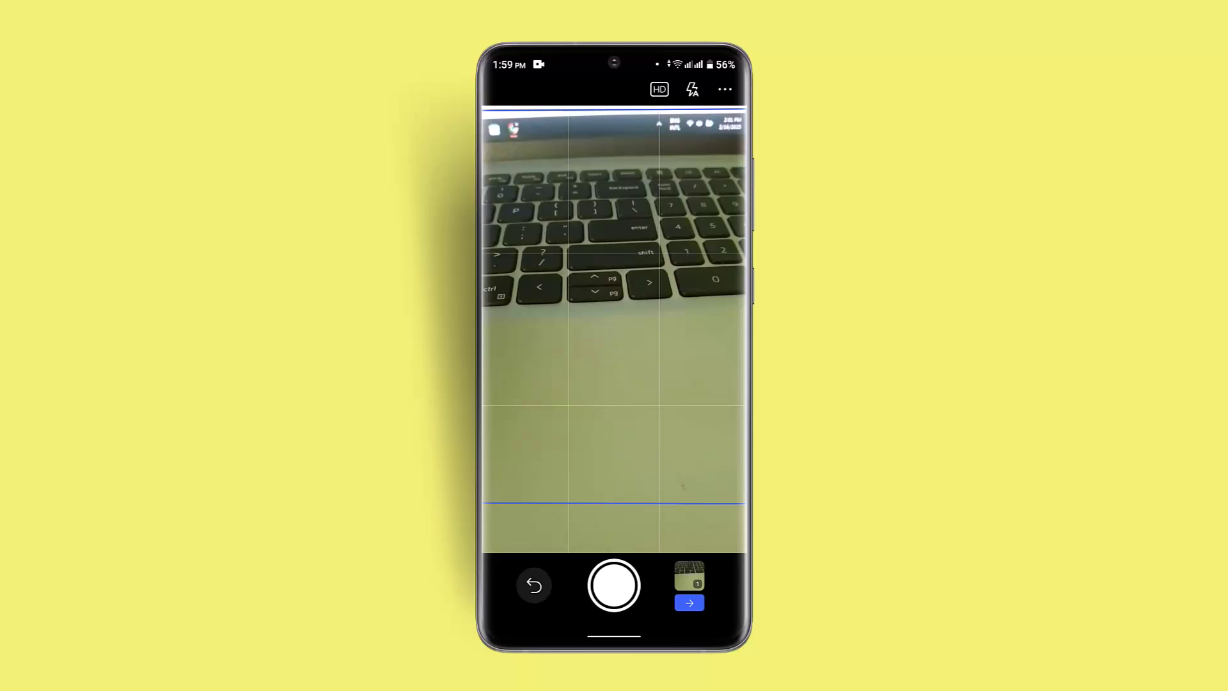
pyautogui.click(689, 602)
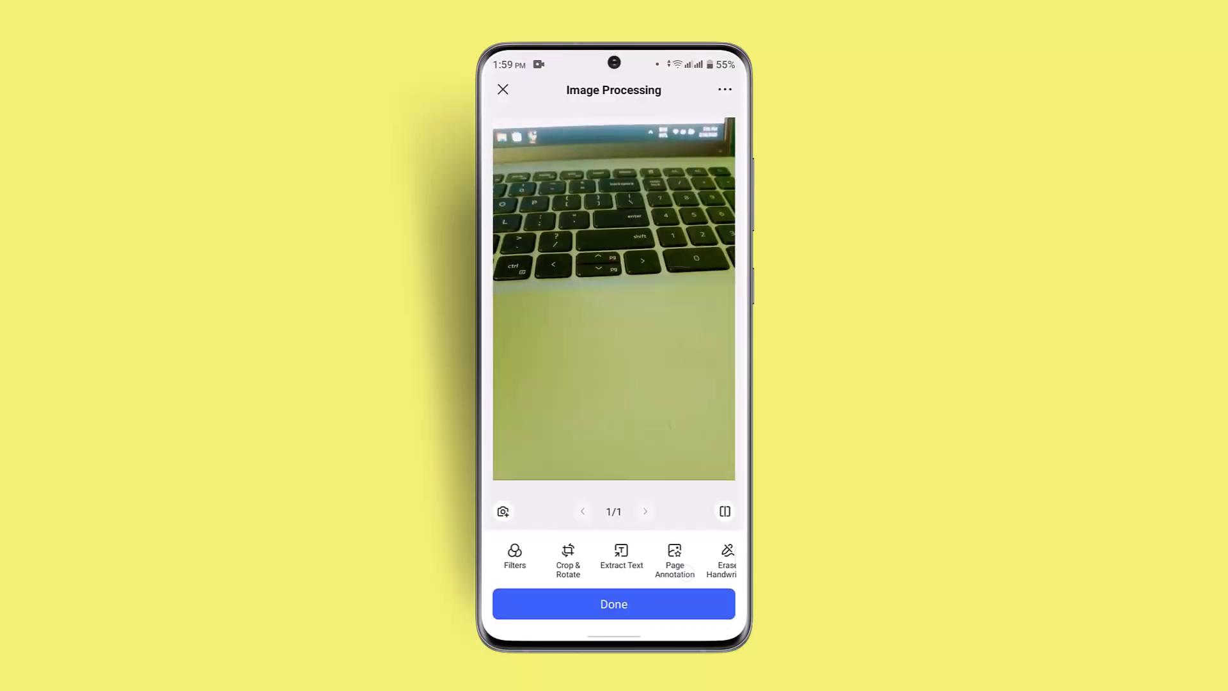
pyautogui.click(671, 557)
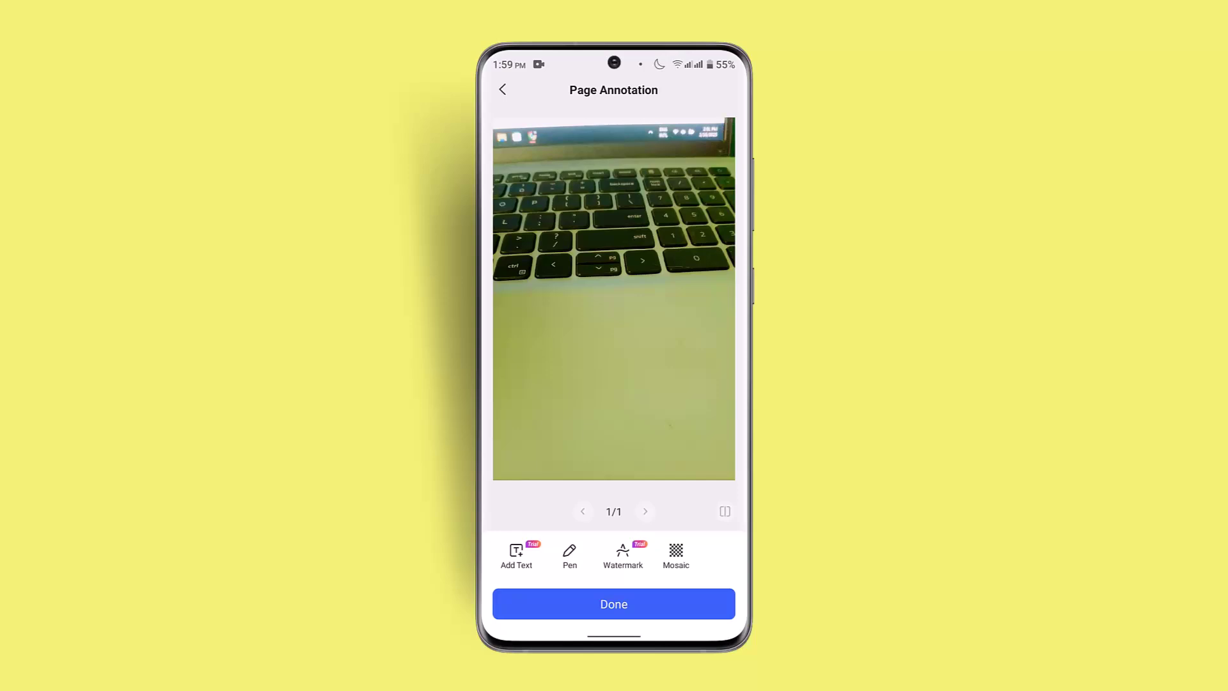
pyautogui.click(658, 603)
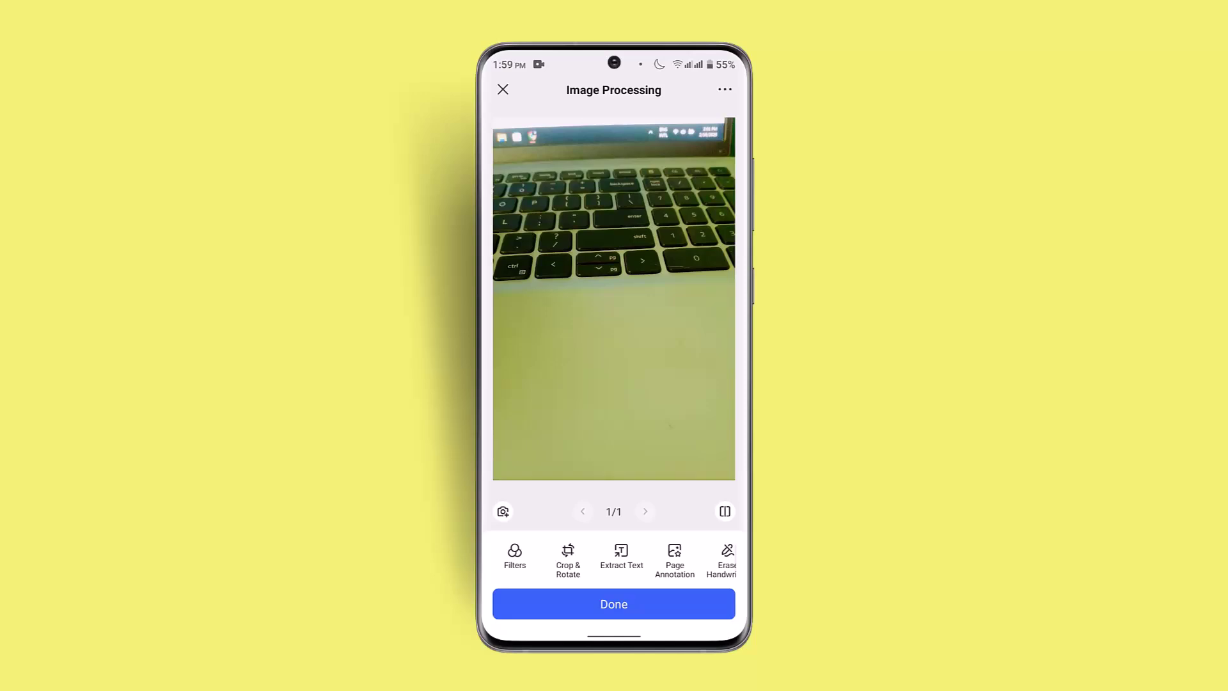
pyautogui.click(645, 600)
pyautogui.click(616, 597)
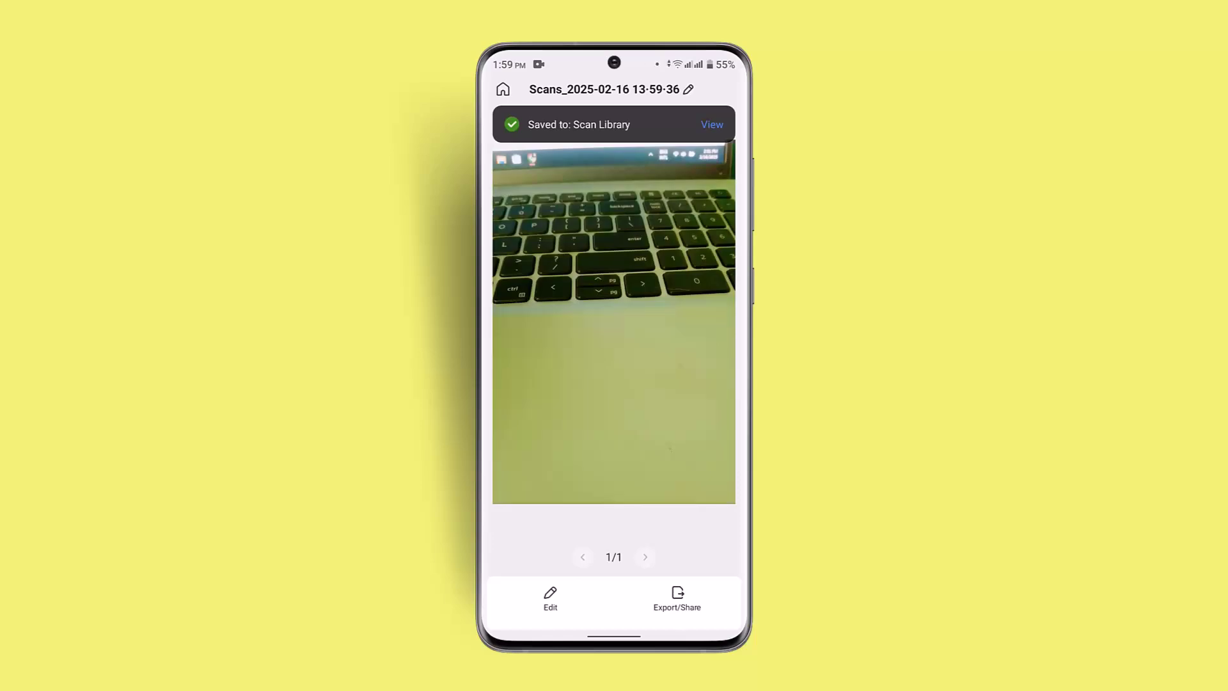
pyautogui.click(677, 595)
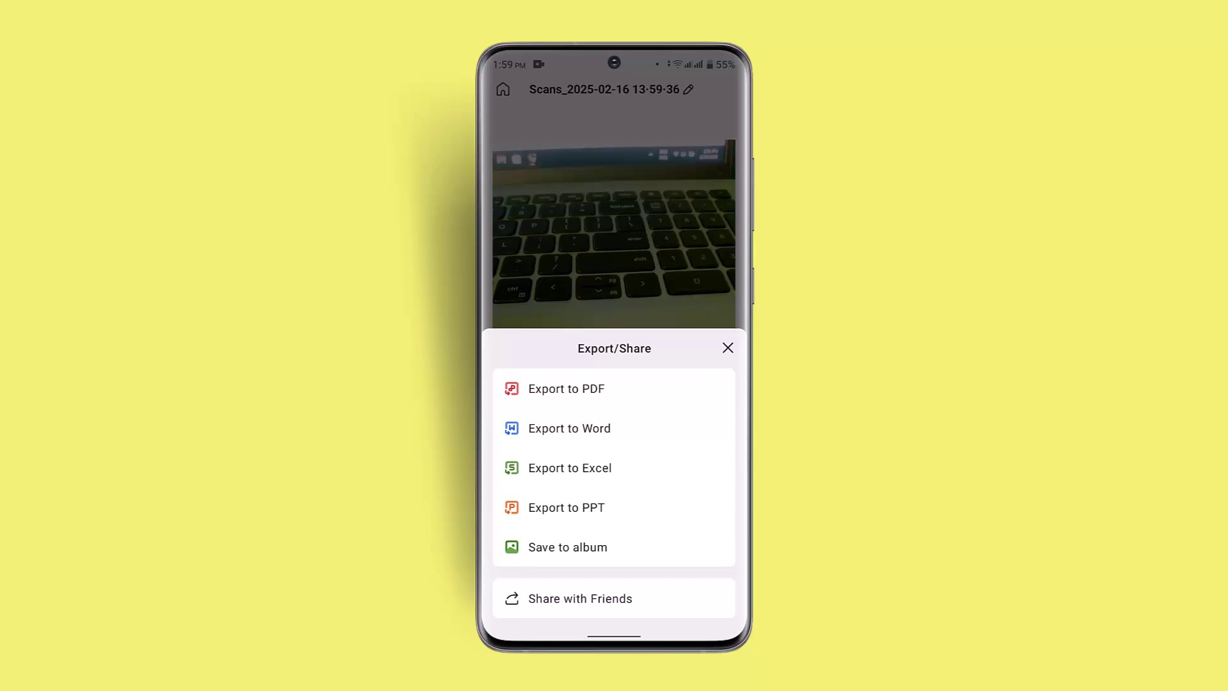
pyautogui.click(726, 341)
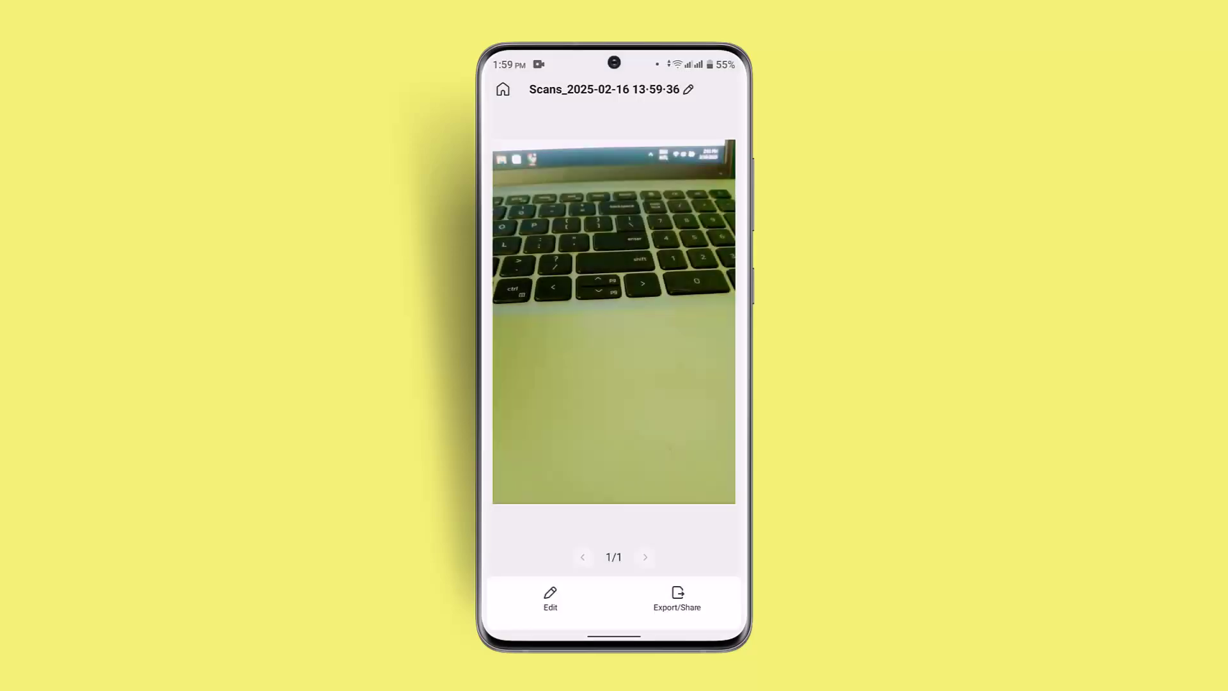